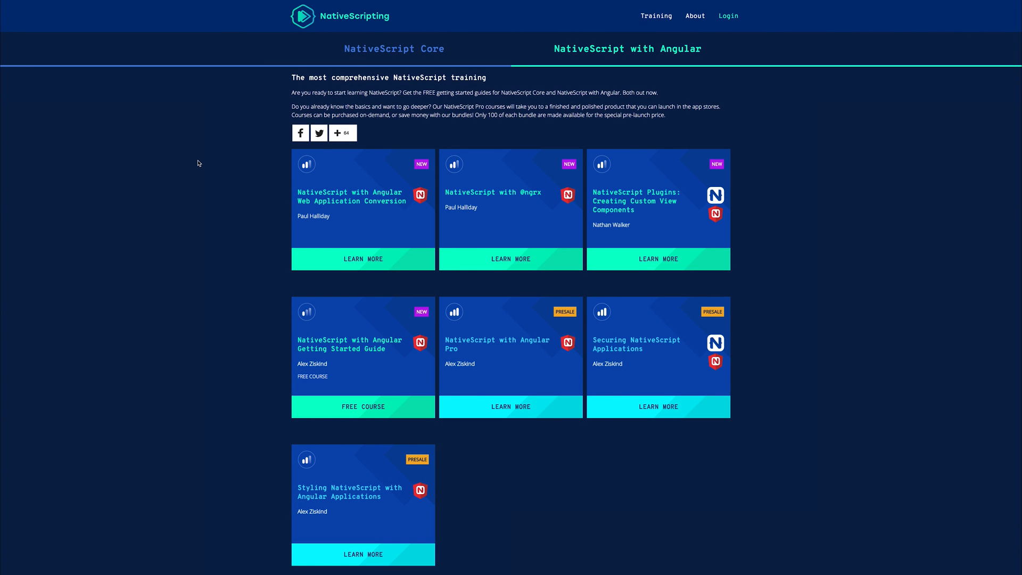
Step: Highlight the start of the NativeScript with Angular Web Application Conversion course title
{"action": "left_click_drag", "start_coordinate": [297, 192], "coordinate": [372, 192]}
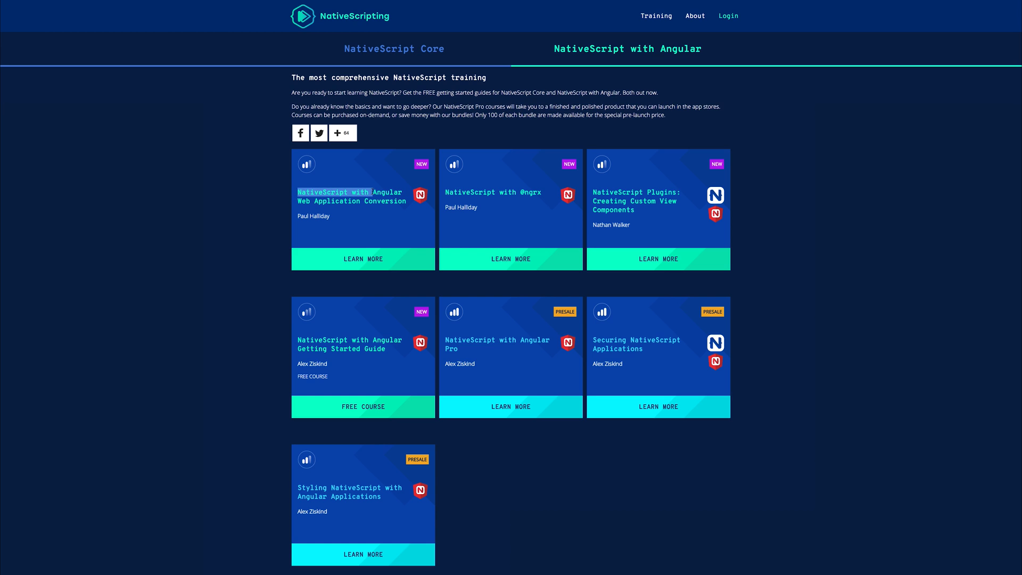
Step: Open the NativeScript with Angular Web Application Conversion course page from the catalog
{"action": "left_click", "coordinate": [362, 229]}
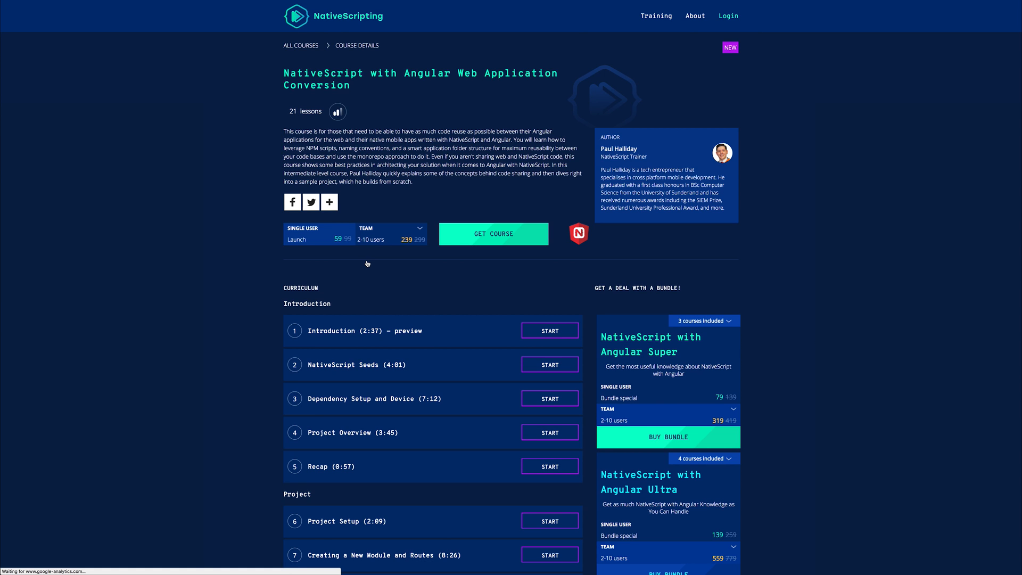
{"action": "scroll", "coordinate": [367, 263], "scroll_direction": "down", "scroll_amount": 3}
{"action": "scroll", "coordinate": [368, 264], "scroll_direction": "down", "scroll_amount": 3}
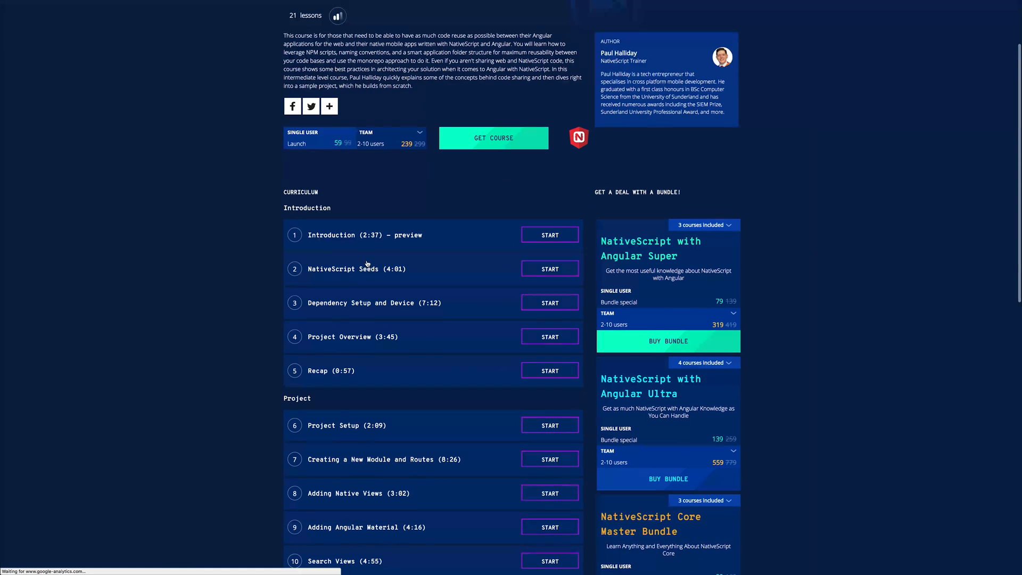
{"action": "scroll", "coordinate": [367, 264], "scroll_direction": "down", "scroll_amount": 2}
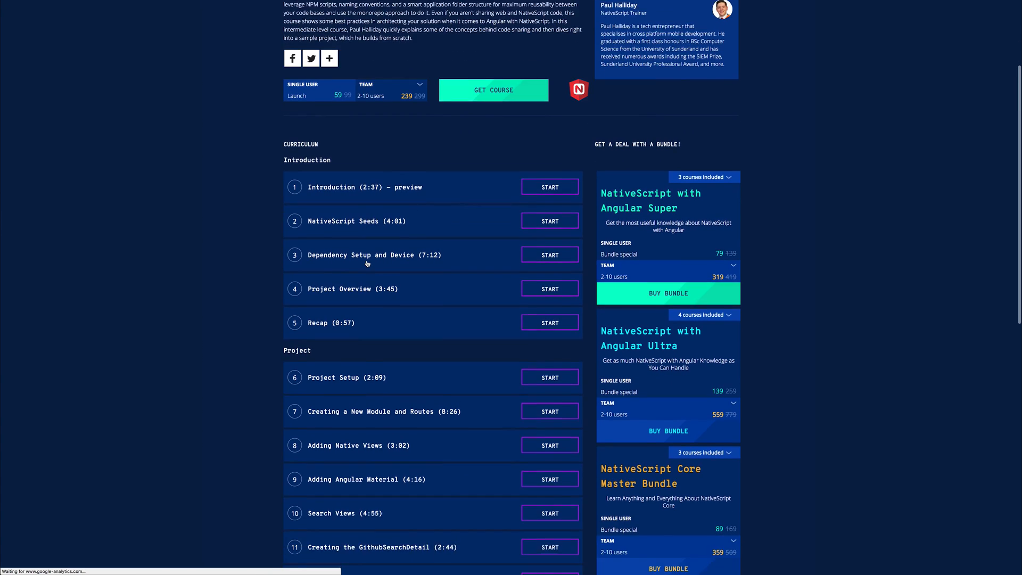
{"action": "scroll", "coordinate": [367, 264], "scroll_direction": "down", "scroll_amount": 3}
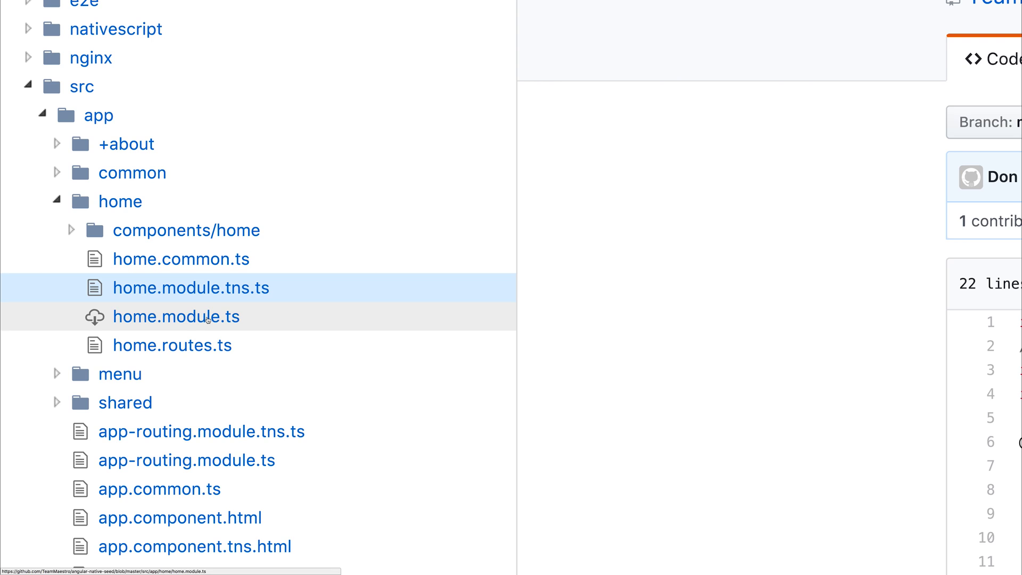
Step: View home.module.ts in the seed repo, collapse src and expand the nativescript folder
{"action": "left_click", "coordinate": [200, 318]}
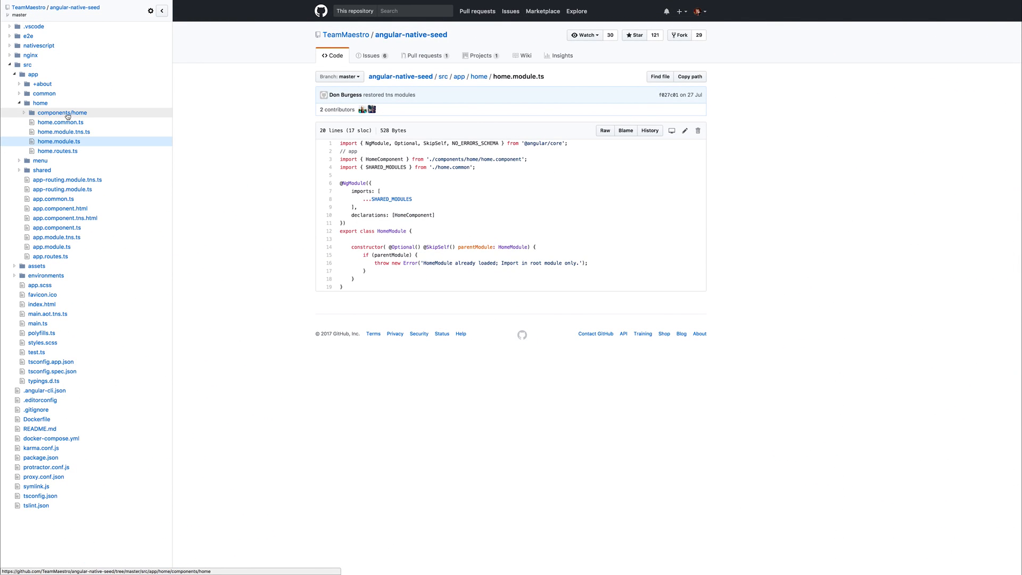
{"action": "left_click", "coordinate": [27, 64]}
{"action": "left_click", "coordinate": [39, 46]}
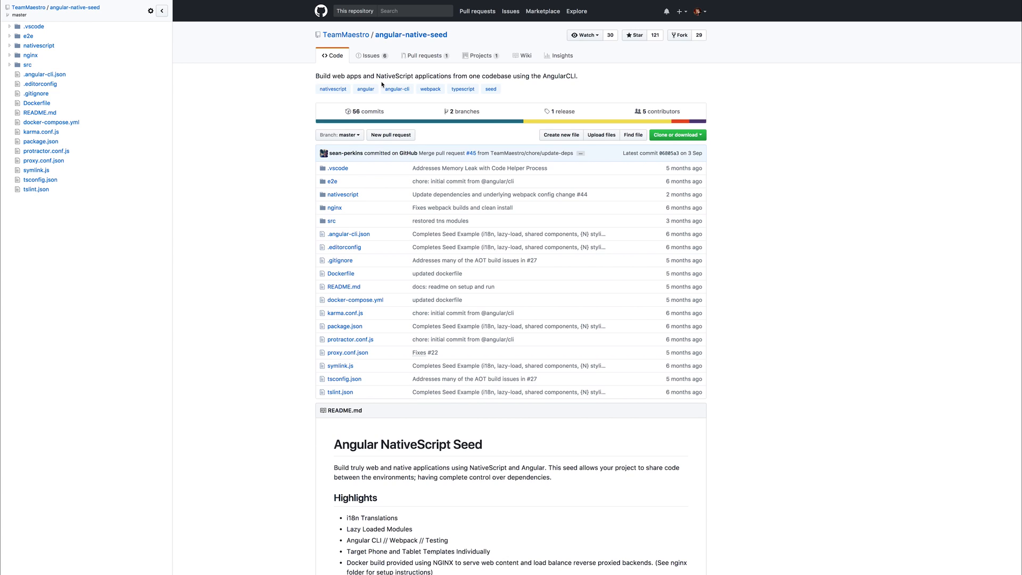
{"action": "scroll", "coordinate": [430, 133], "scroll_direction": "down", "scroll_amount": 2}
{"action": "scroll", "coordinate": [429, 134], "scroll_direction": "down", "scroll_amount": 2}
{"action": "scroll", "coordinate": [430, 134], "scroll_direction": "down", "scroll_amount": 4}
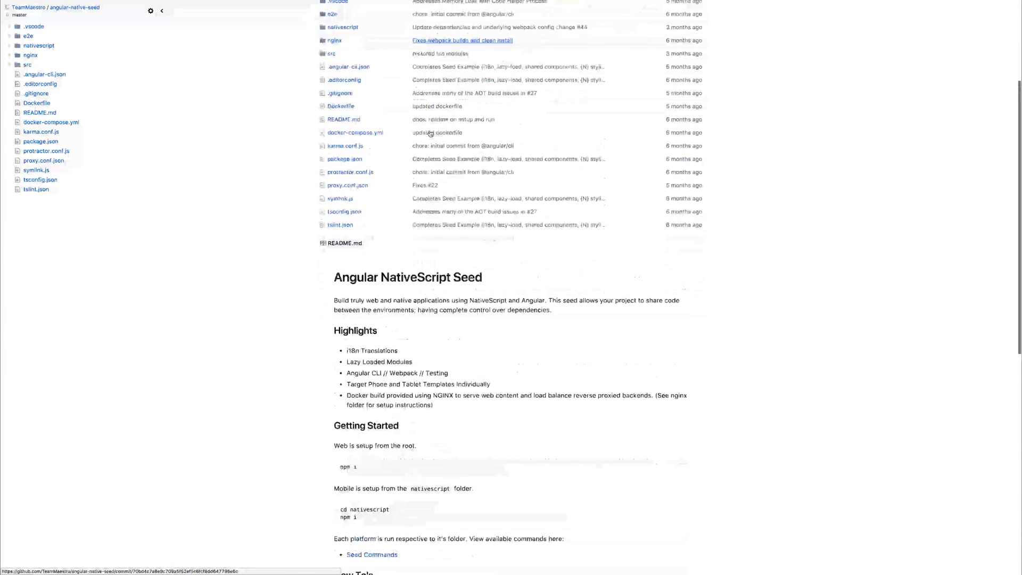
{"action": "scroll", "coordinate": [430, 134], "scroll_direction": "down", "scroll_amount": 3}
{"action": "scroll", "coordinate": [429, 134], "scroll_direction": "down", "scroll_amount": 2}
{"action": "scroll", "coordinate": [430, 134], "scroll_direction": "down", "scroll_amount": 3}
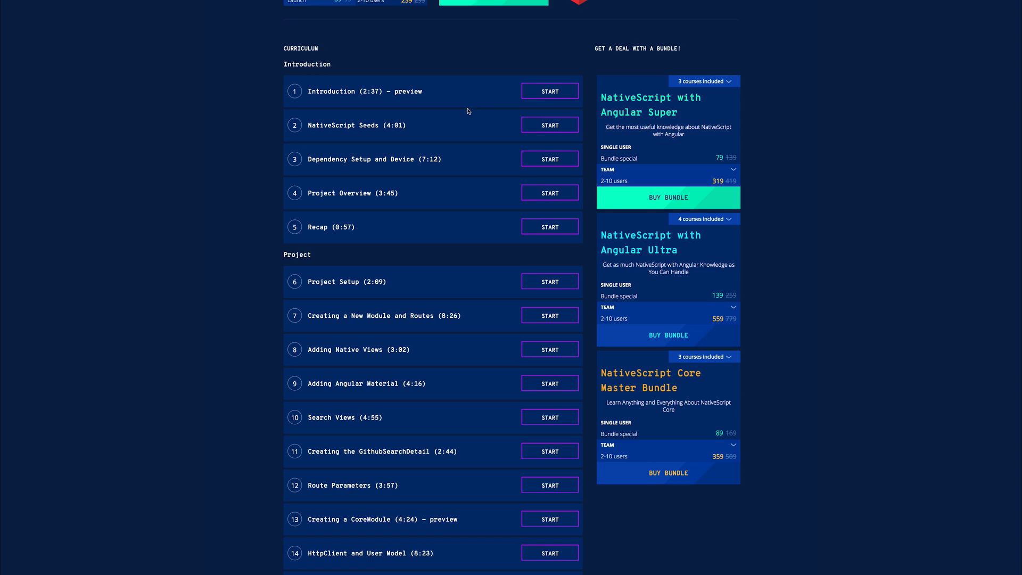
{"action": "scroll", "coordinate": [430, 133], "scroll_direction": "down", "scroll_amount": 3}
{"action": "scroll", "coordinate": [430, 133], "scroll_direction": "down", "scroll_amount": 3}
{"action": "scroll", "coordinate": [430, 133], "scroll_direction": "down", "scroll_amount": 3}
{"action": "scroll", "coordinate": [420, 239], "scroll_direction": "down", "scroll_amount": 1}
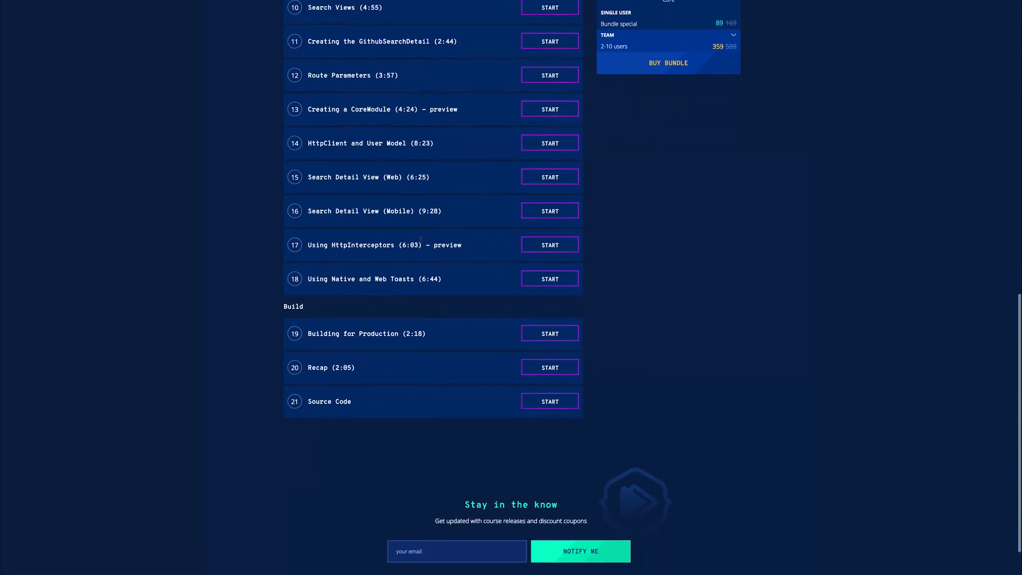
{"action": "scroll", "coordinate": [421, 239], "scroll_direction": "up", "scroll_amount": 5}
{"action": "scroll", "coordinate": [421, 240], "scroll_direction": "up", "scroll_amount": 3}
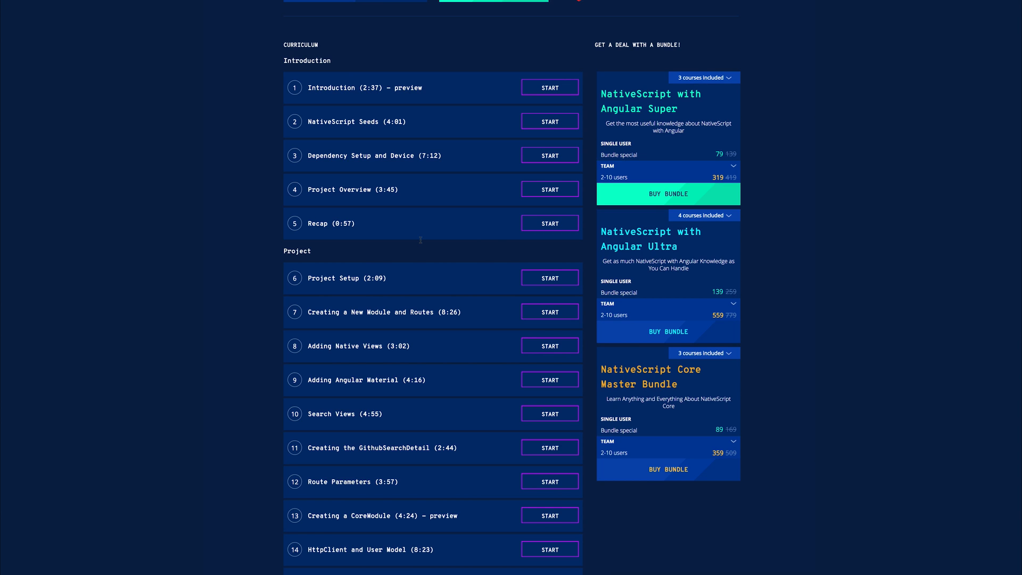
{"action": "scroll", "coordinate": [421, 240], "scroll_direction": "down", "scroll_amount": 2}
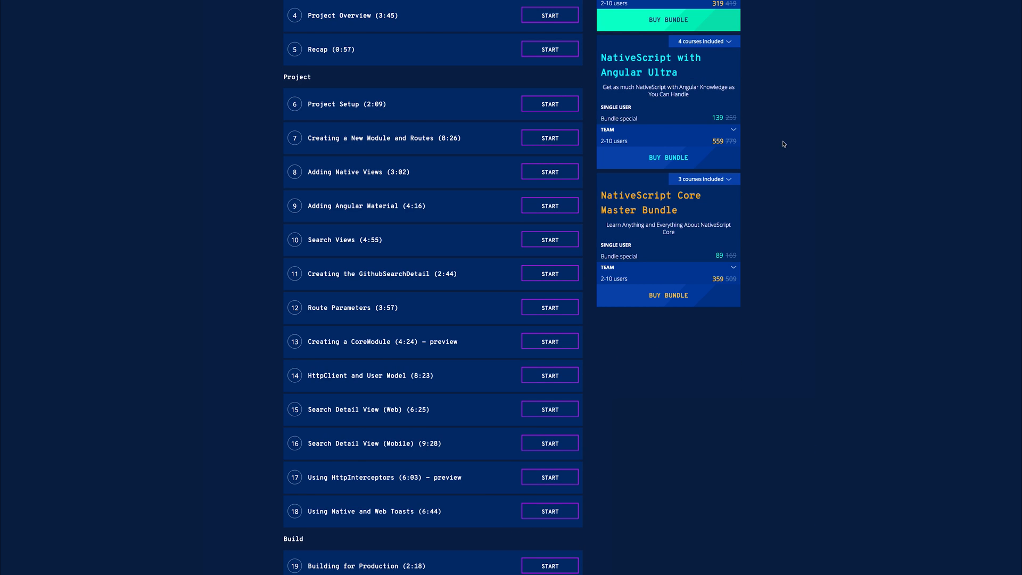
{"action": "scroll", "coordinate": [783, 144], "scroll_direction": "down", "scroll_amount": 2}
{"action": "scroll", "coordinate": [780, 149], "scroll_direction": "down", "scroll_amount": 2}
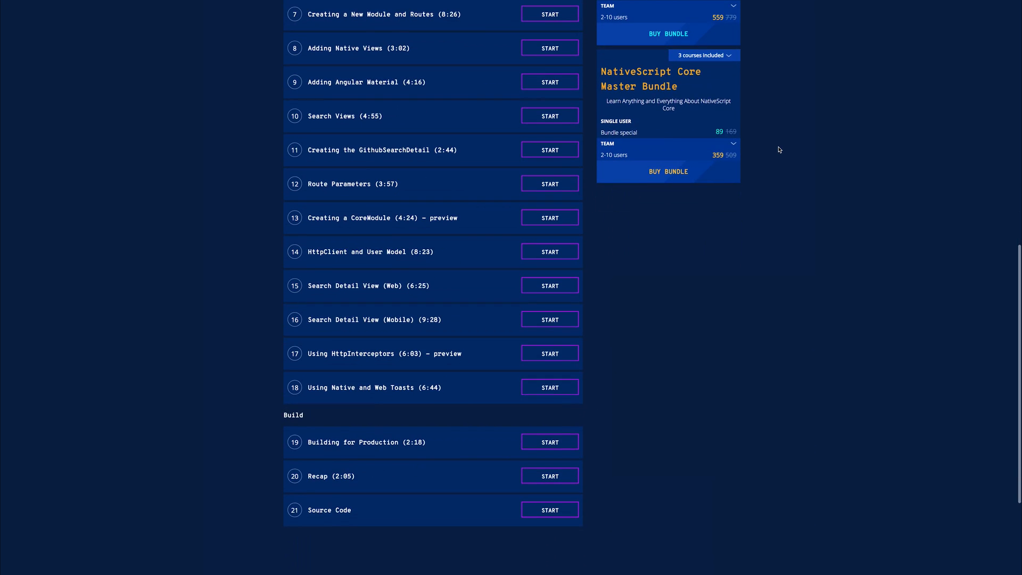
Step: Start lesson 18, Using Native and Web Toasts, and jump the video ahead to 3:38
{"action": "left_click_drag", "start_coordinate": [406, 387], "coordinate": [446, 387]}
{"action": "left_click", "coordinate": [549, 388]}
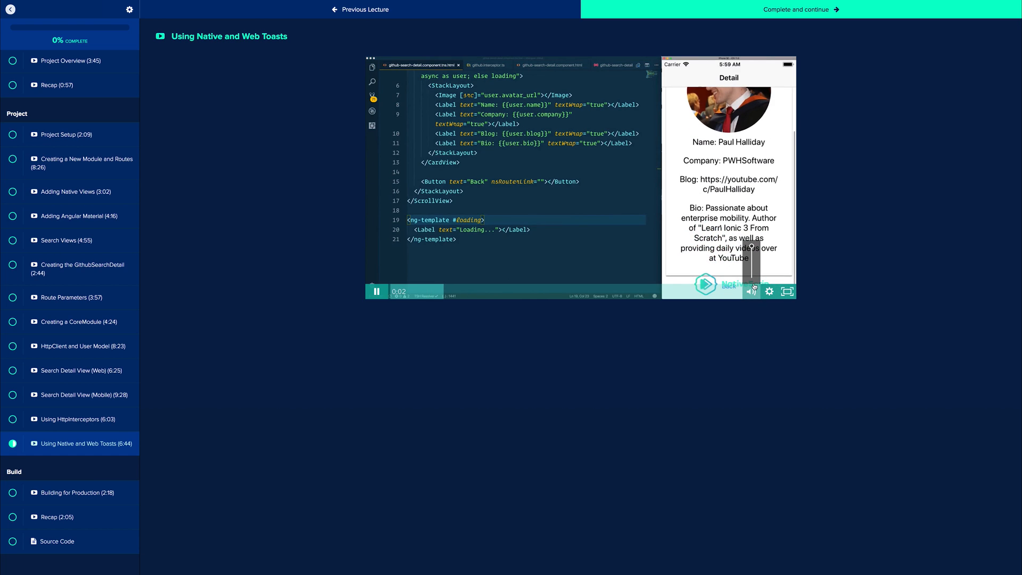
{"action": "left_click", "coordinate": [595, 296]}
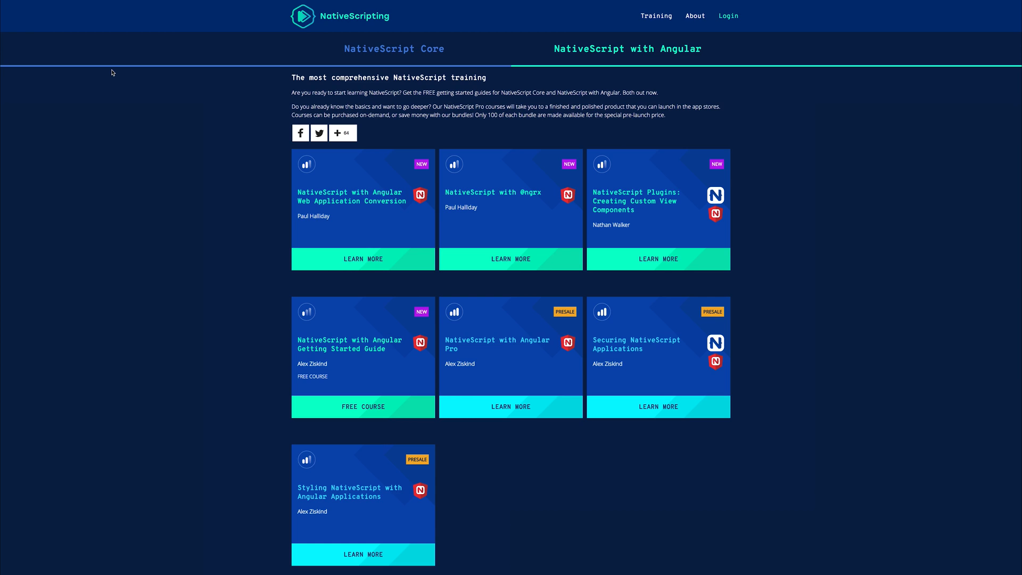
{"action": "left_click", "coordinate": [508, 257]}
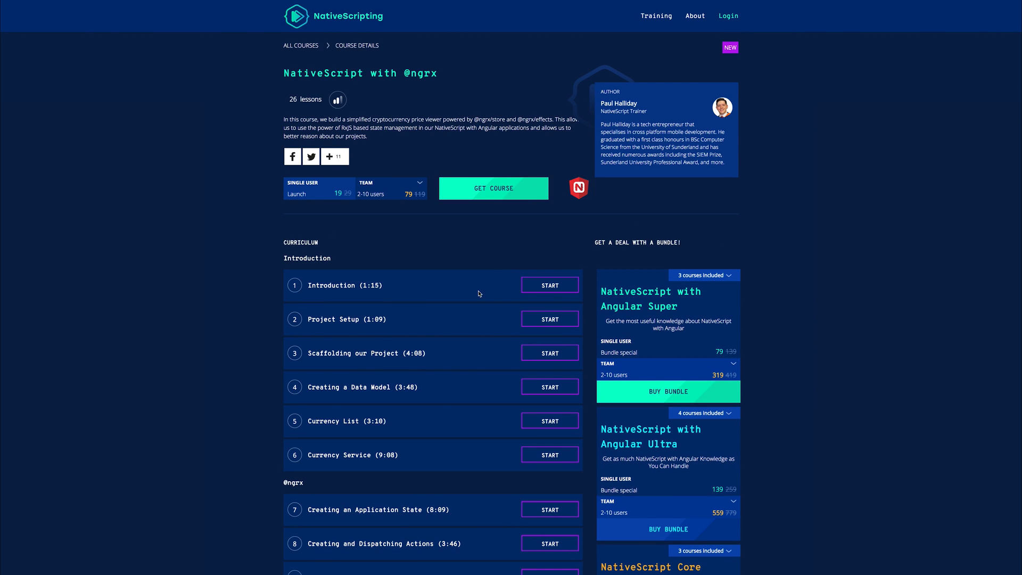
{"action": "scroll", "coordinate": [478, 294], "scroll_direction": "down", "scroll_amount": 5}
{"action": "scroll", "coordinate": [479, 294], "scroll_direction": "down", "scroll_amount": 5}
{"action": "scroll", "coordinate": [479, 295], "scroll_direction": "up", "scroll_amount": 15}
{"action": "left_click_drag", "start_coordinate": [475, 120], "coordinate": [494, 120]}
{"action": "double_click", "coordinate": [535, 119]}
{"action": "left_click", "coordinate": [301, 46]}
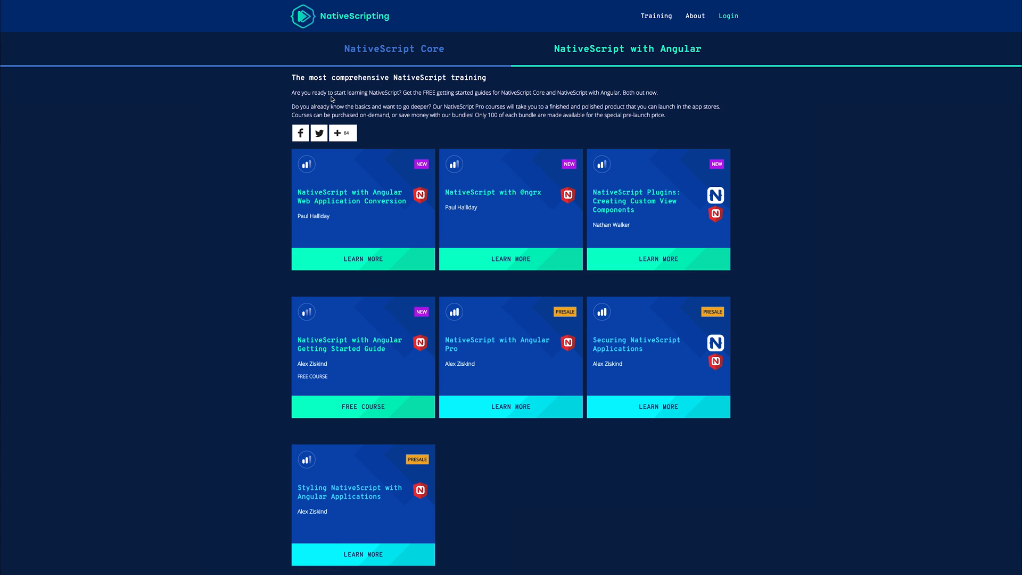